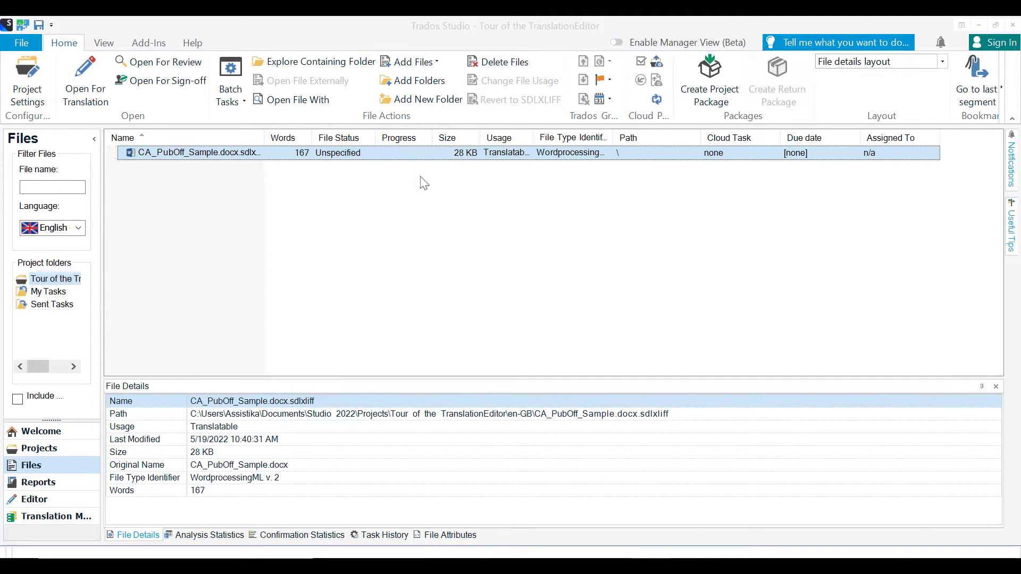
Step: Open CA_PubOff_Sample.docx.sdlxliff for translation, and translate segment 1 as "Publication Official" and confirm it
{"action": "double_click", "coordinate": [410, 158]}
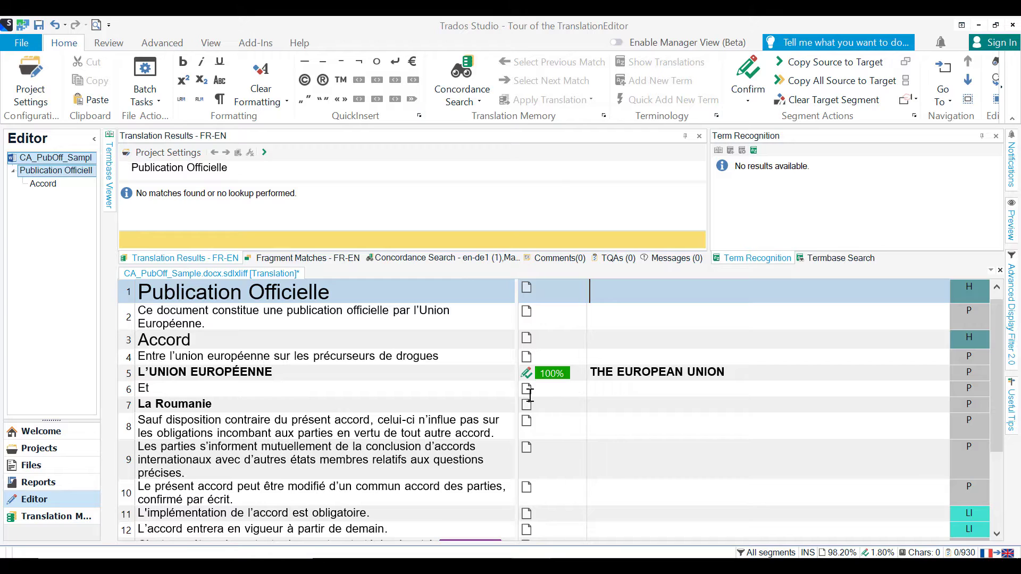
{"action": "mouse_move", "coordinate": [529, 394]}
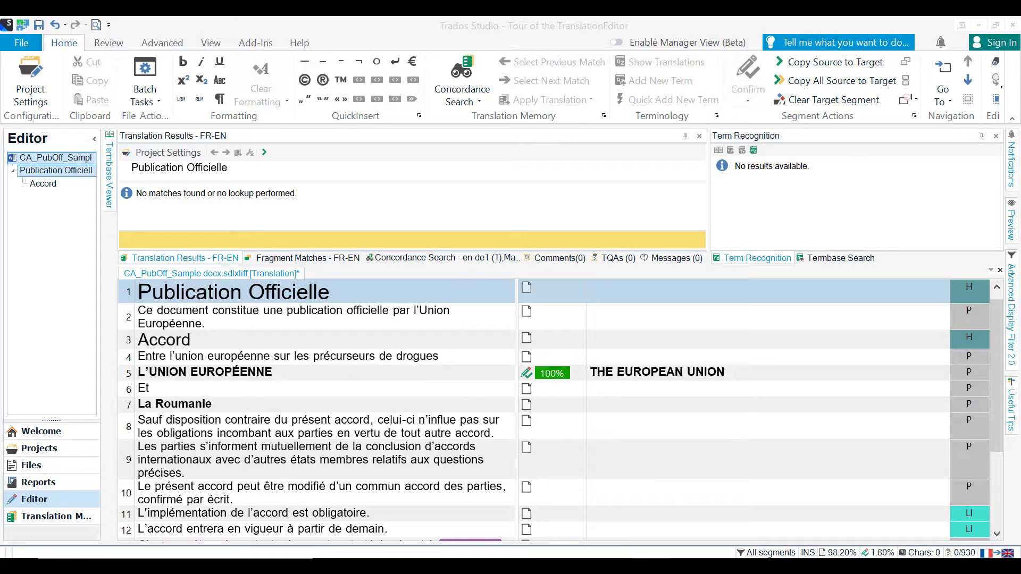
{"action": "left_click", "coordinate": [605, 291]}
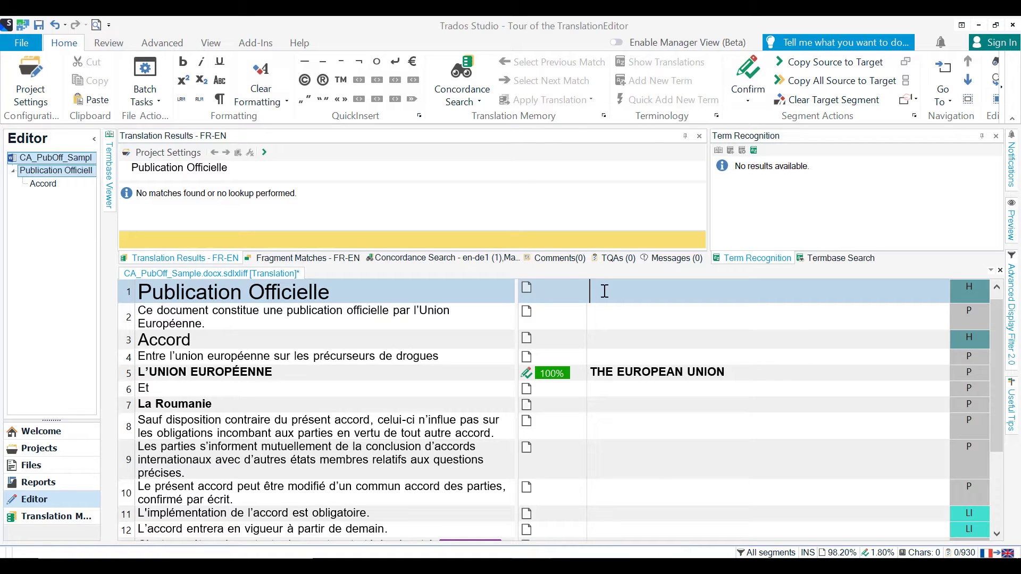
{"action": "type", "text": "Pub"}
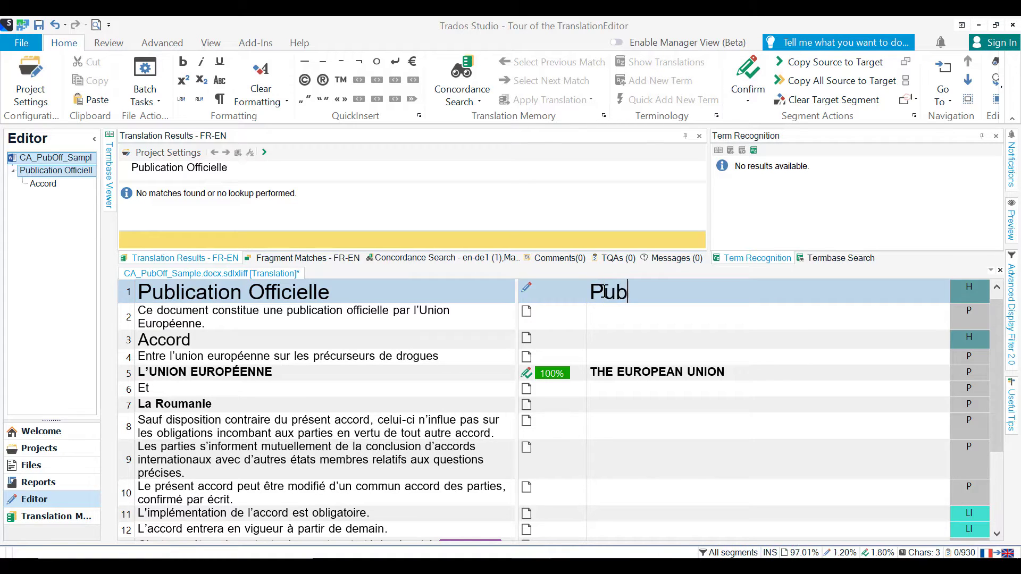
{"action": "type", "text": "lication "}
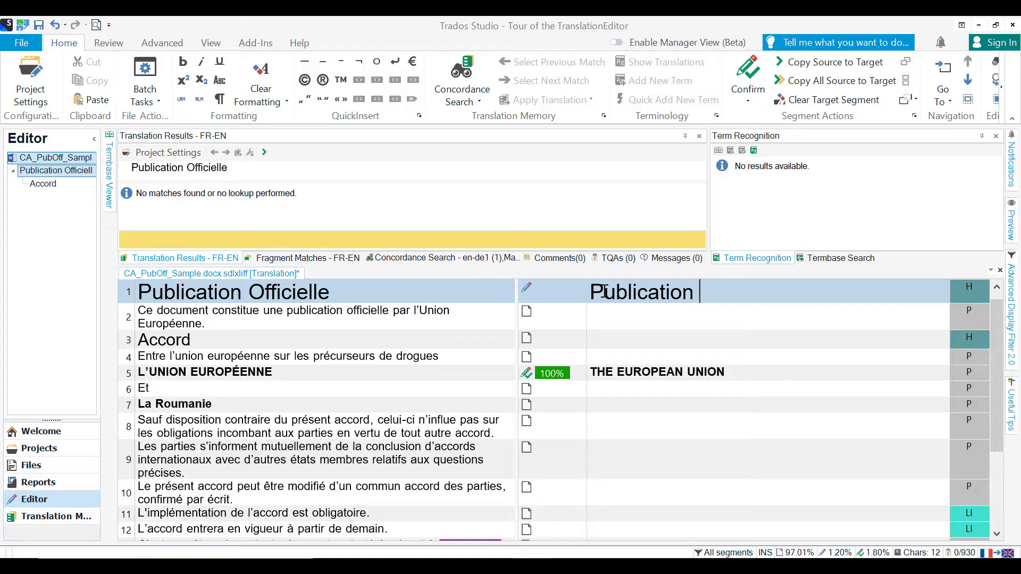
{"action": "type", "text": "Official"}
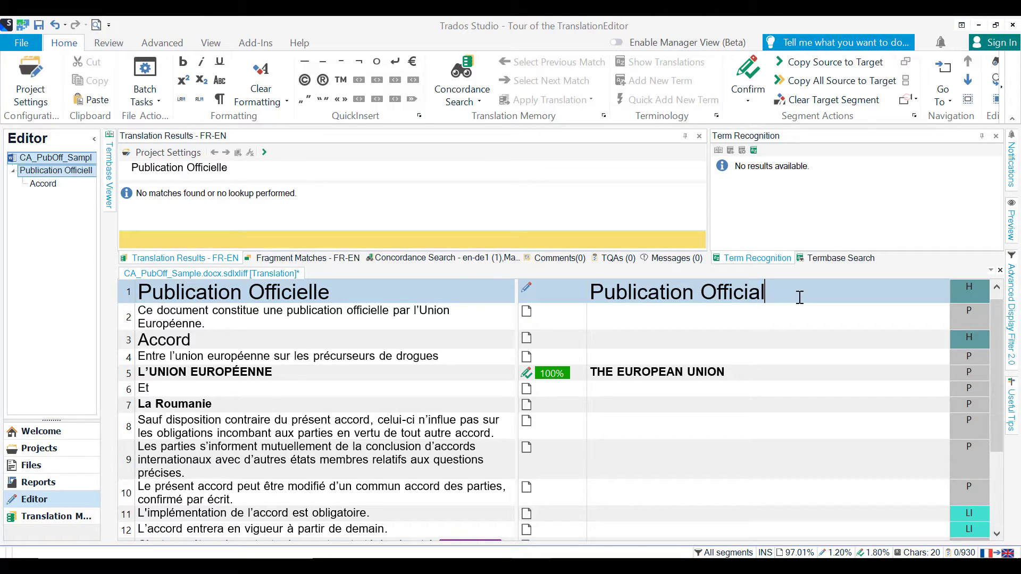
{"action": "left_click", "coordinate": [748, 67]}
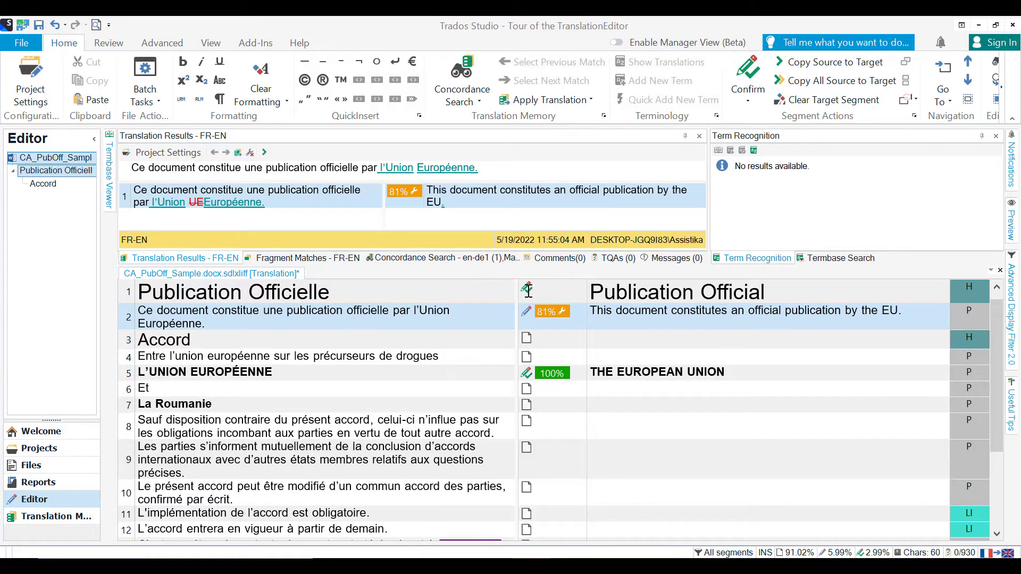
Step: Replace the target text of segment 1 with "Official Publication" and confirm the segment again
{"action": "mouse_move", "coordinate": [528, 290]}
{"action": "left_click_drag", "start_coordinate": [767, 289], "coordinate": [590, 292]}
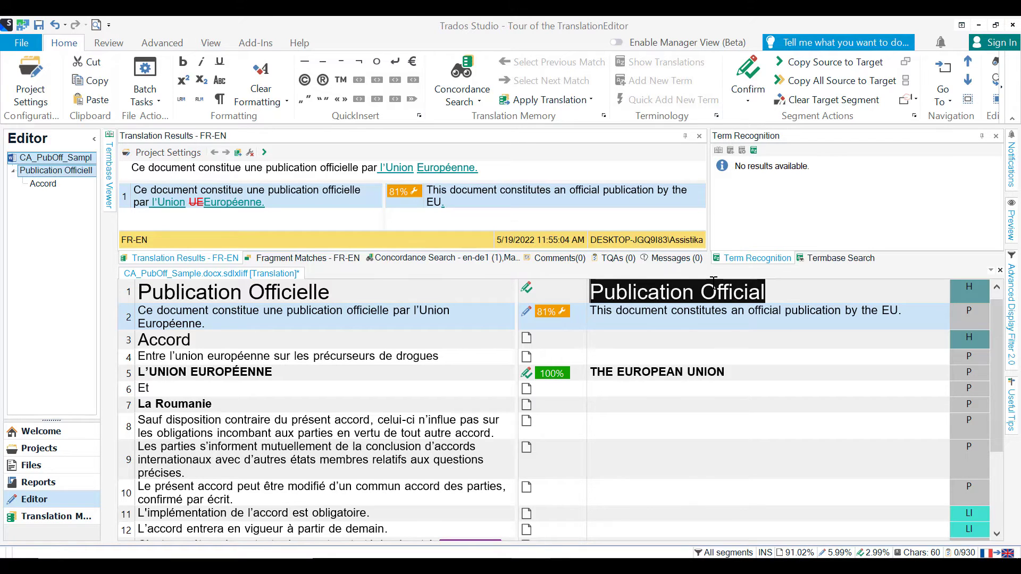
{"action": "type", "text": "Of"}
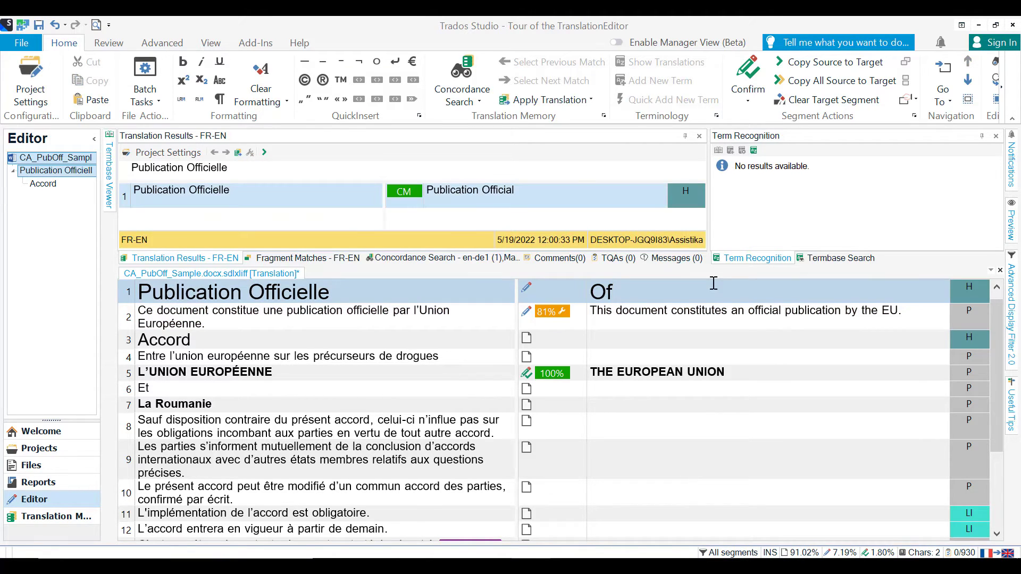
{"action": "type", "text": "ficial Publicat"}
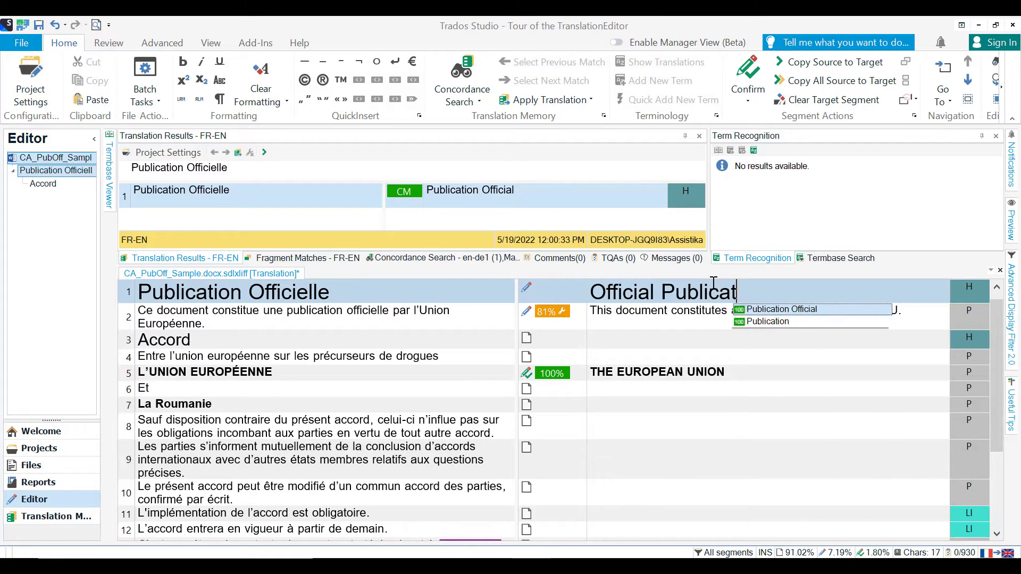
{"action": "type", "text": "ion"}
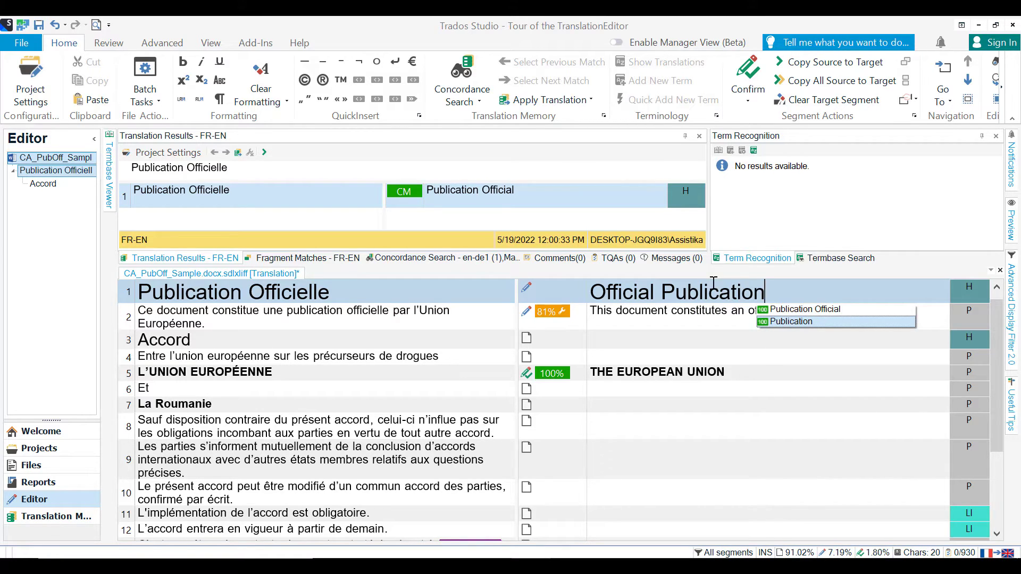
{"action": "left_click", "coordinate": [748, 68]}
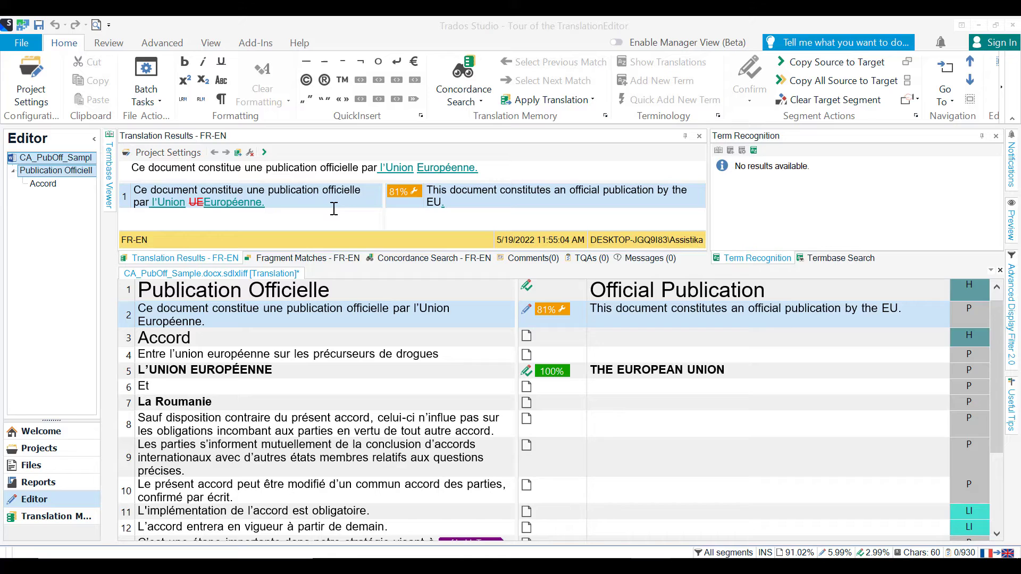
Step: View the fragment matches for segment 2 and run a concordance search for "accord"
{"action": "left_click", "coordinate": [323, 258]}
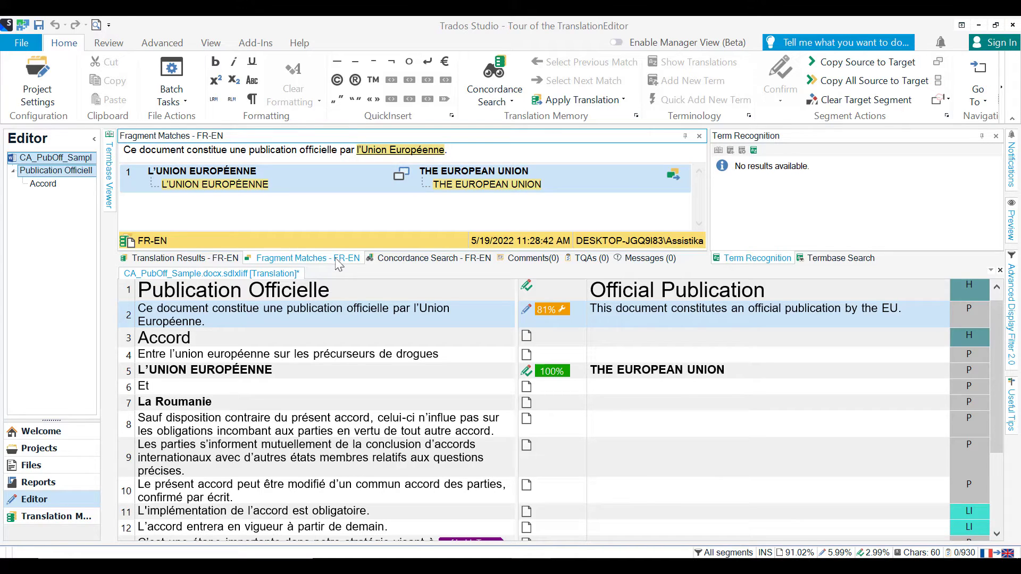
{"action": "left_click", "coordinate": [421, 260]}
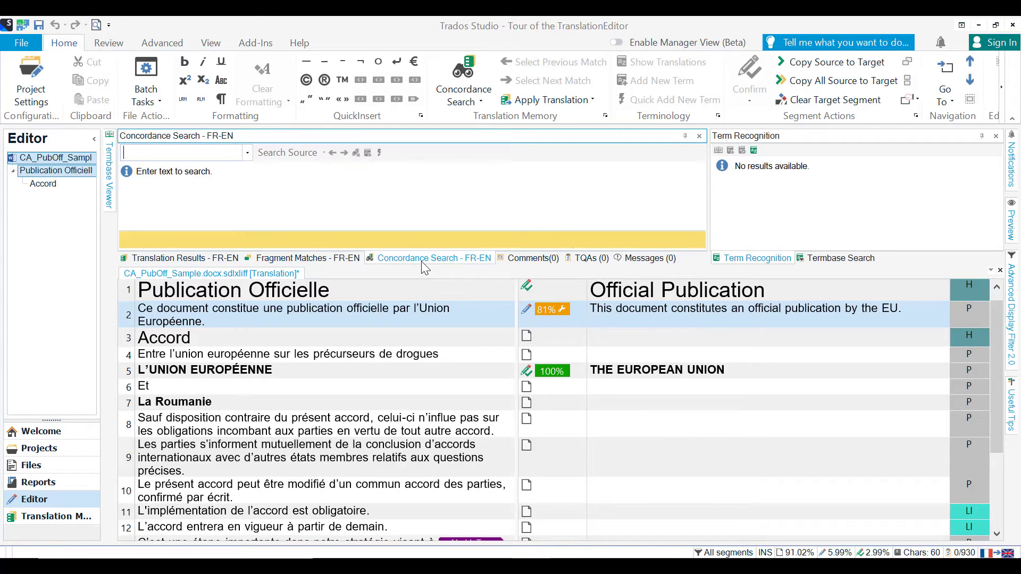
{"action": "type", "text": "accord"}
{"action": "key", "text": "Return"}
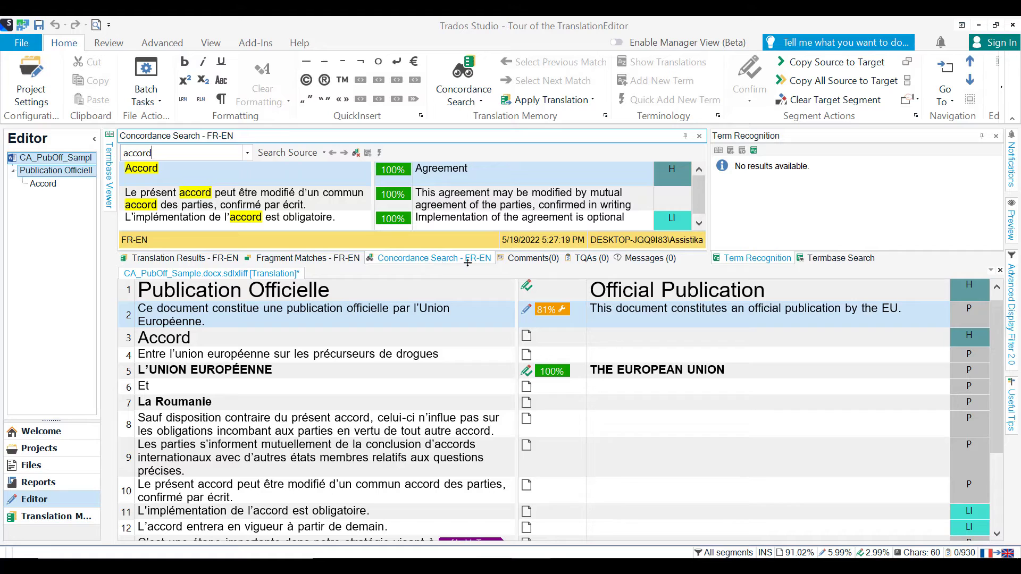
Step: Examine the document's comments, messages and TQAs
{"action": "left_click", "coordinate": [533, 258]}
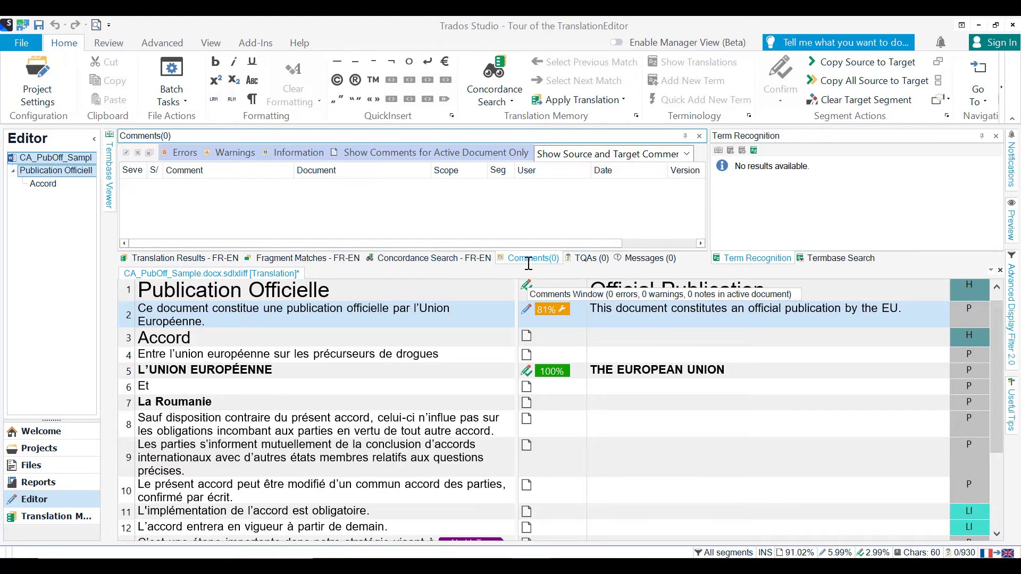
{"action": "left_click", "coordinate": [640, 260]}
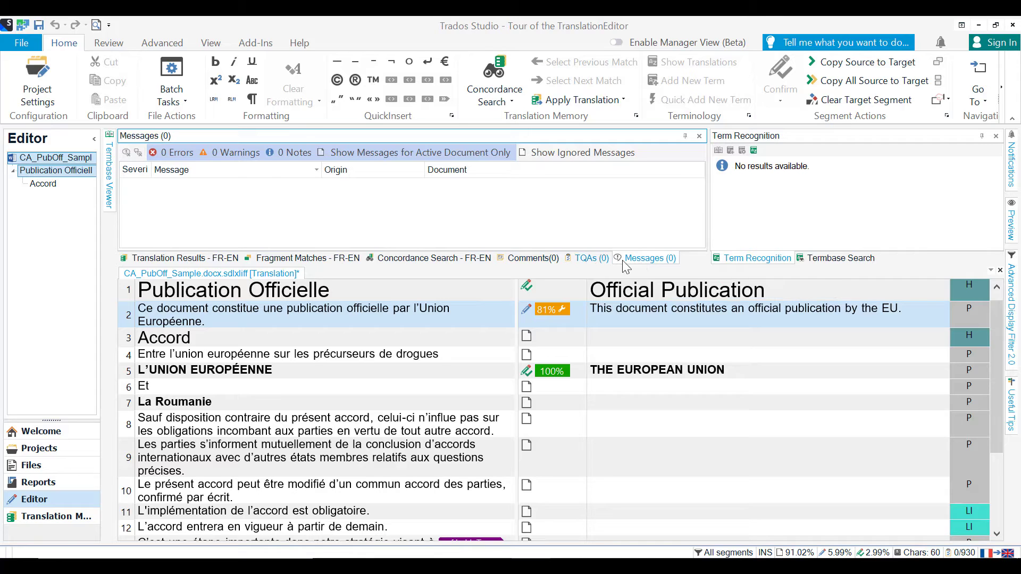
{"action": "left_click", "coordinate": [592, 261]}
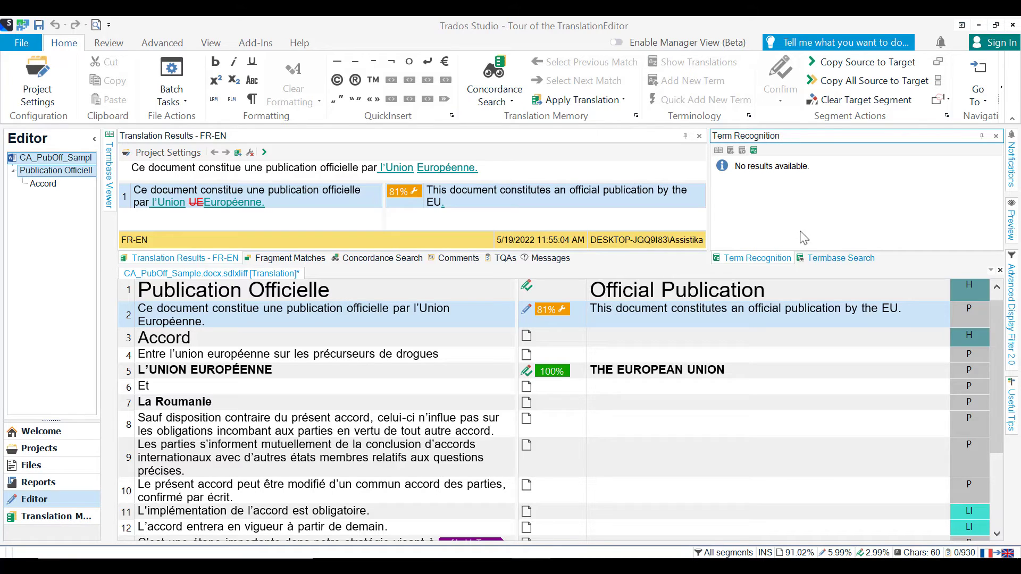
Step: Dock the Termbase Search window below the editor and the Translation Results window beside the document
{"action": "left_click", "coordinate": [821, 259]}
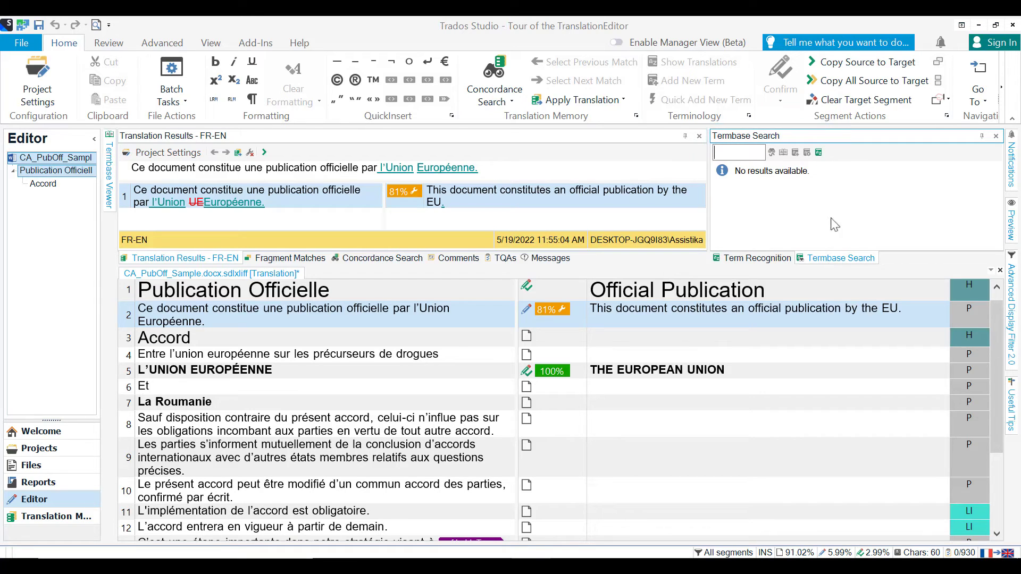
{"action": "left_click", "coordinate": [855, 142]}
{"action": "left_click_drag", "start_coordinate": [854, 139], "coordinate": [559, 525]}
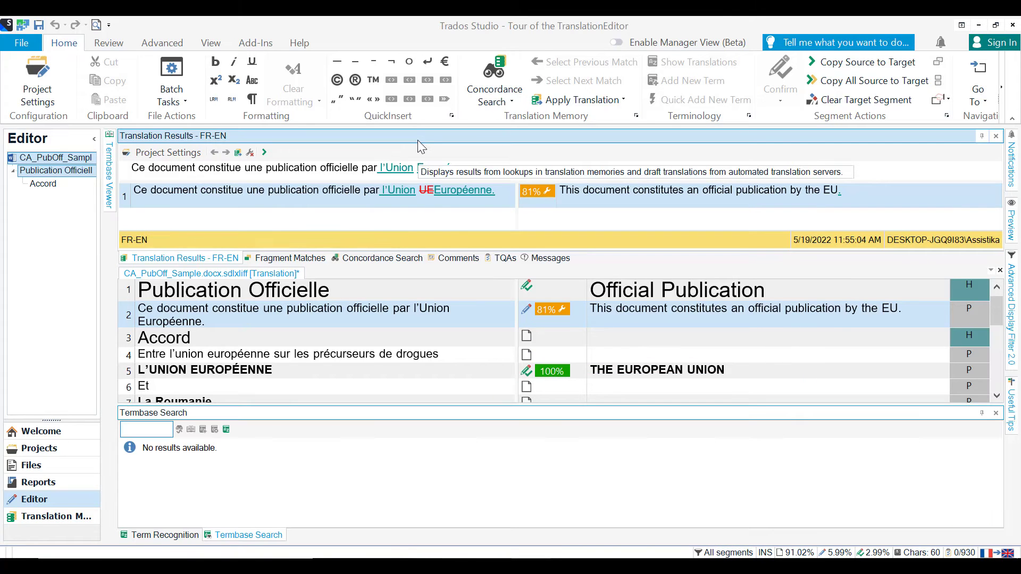
{"action": "left_click_drag", "start_coordinate": [417, 139], "coordinate": [579, 266]}
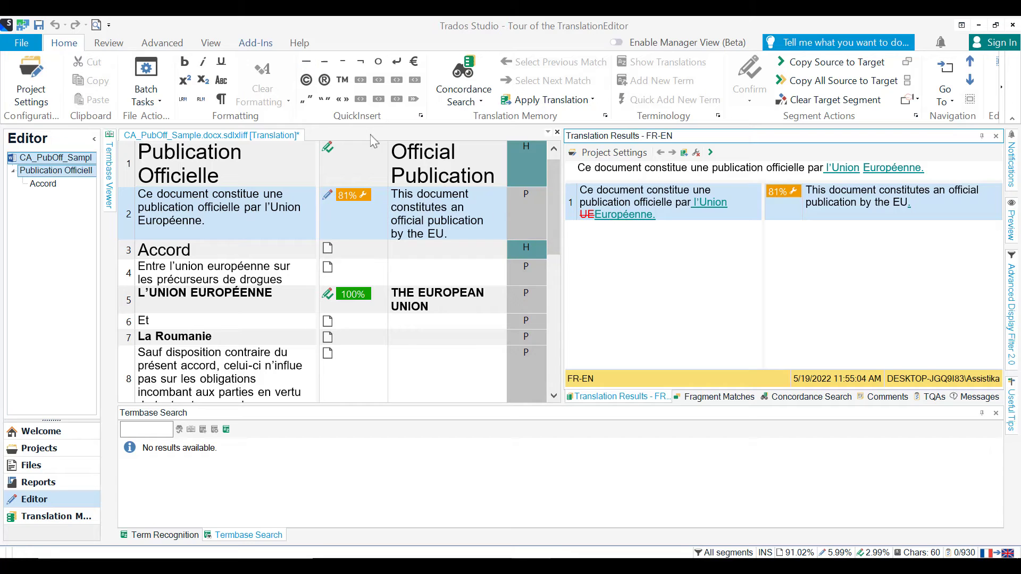
Step: Reset the window layout of the Editor view to its default
{"action": "left_click", "coordinate": [212, 43]}
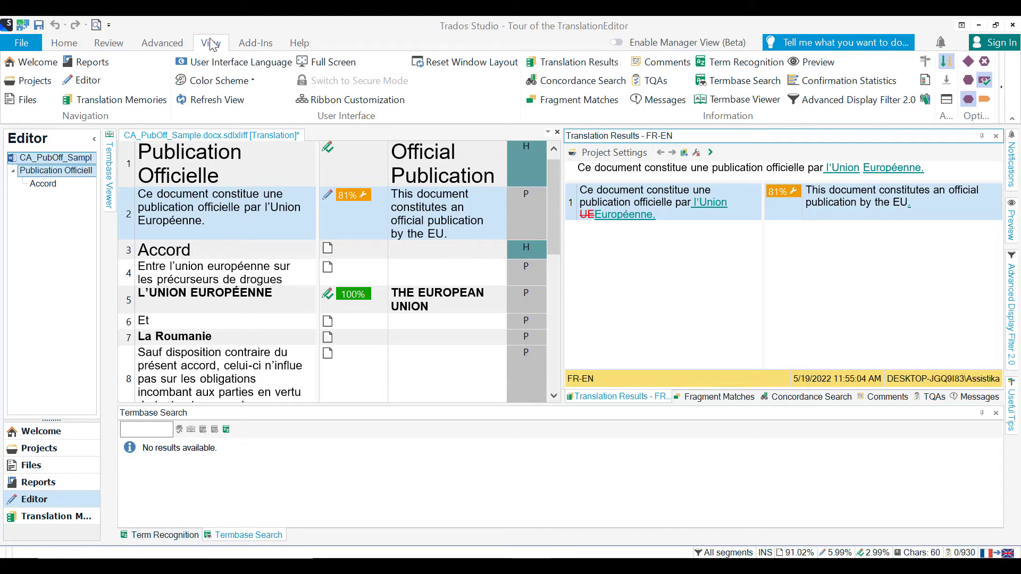
{"action": "left_click", "coordinate": [444, 66]}
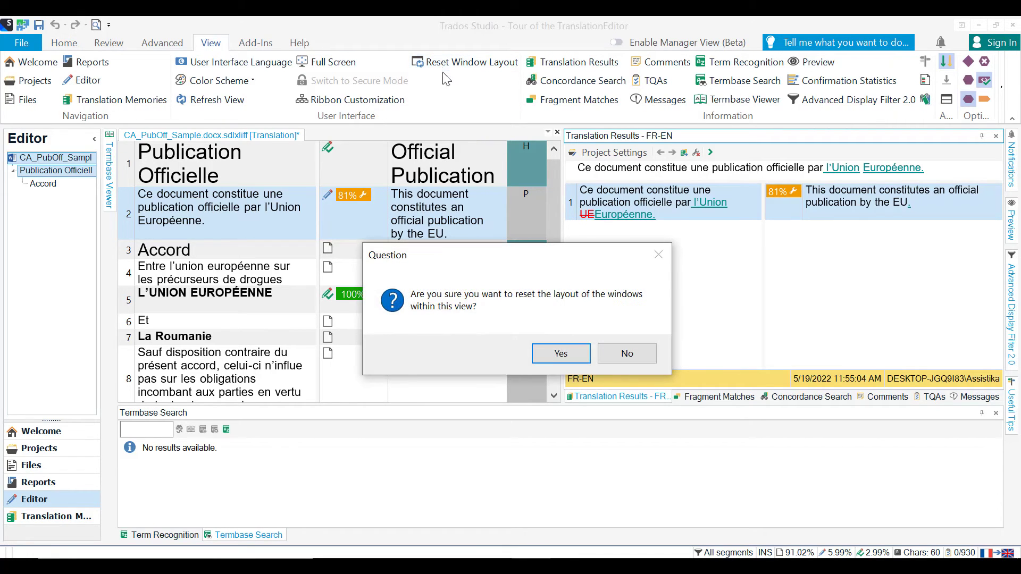
{"action": "left_click", "coordinate": [546, 357]}
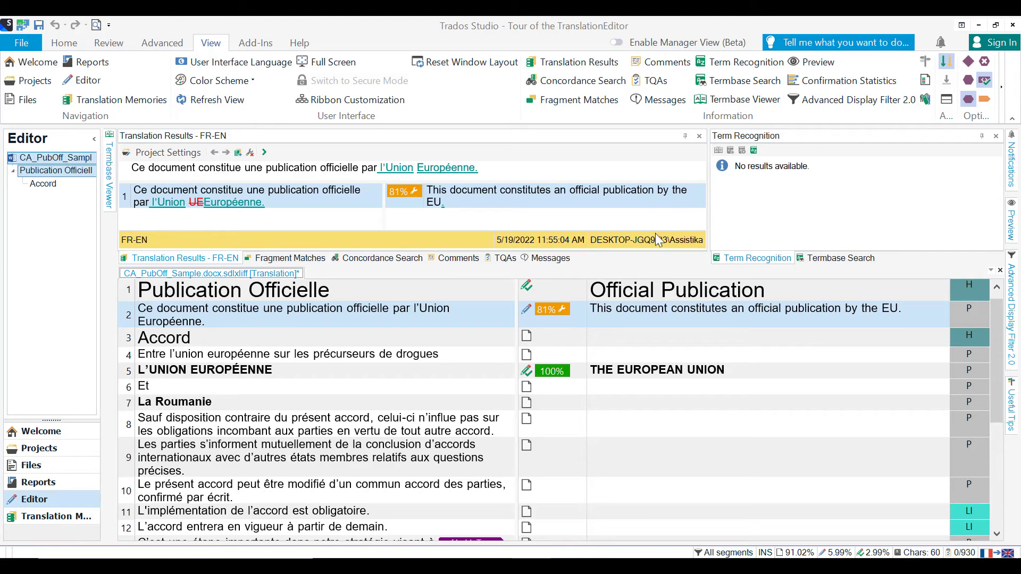
Step: Examine the HTML source preview of the document and close the preview
{"action": "left_click", "coordinate": [811, 63]}
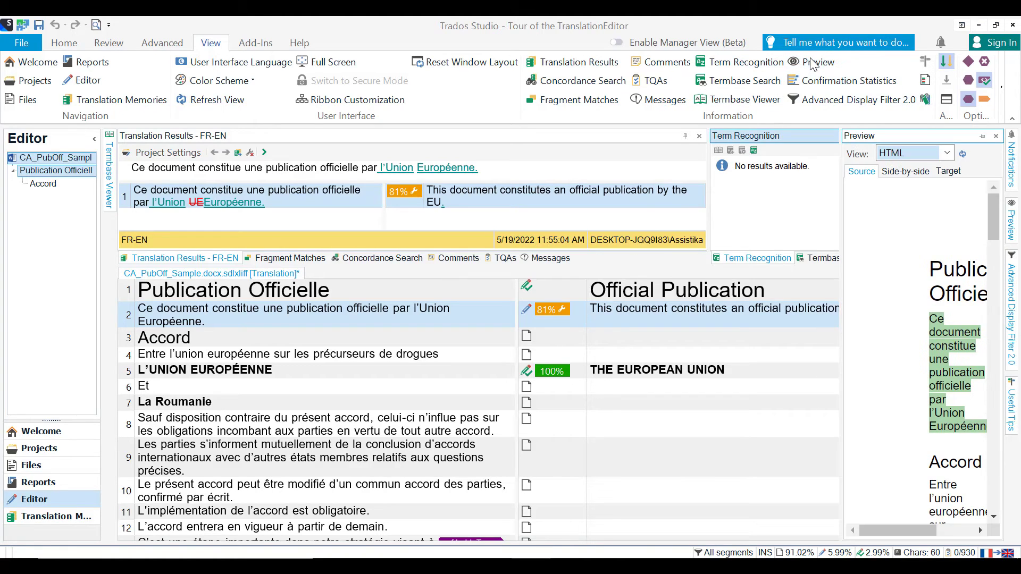
{"action": "left_click_drag", "start_coordinate": [884, 534], "coordinate": [916, 533]}
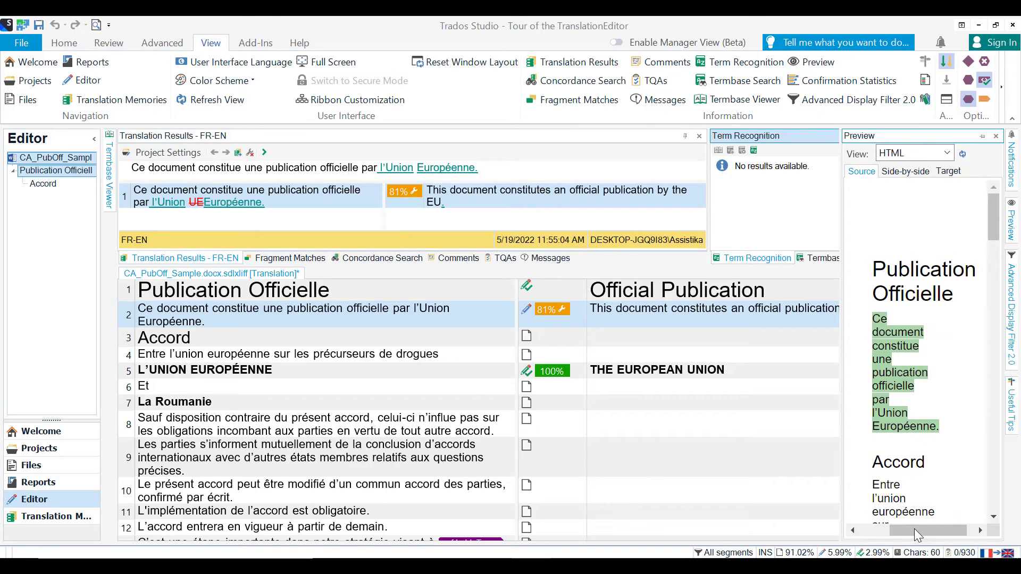
{"action": "left_click", "coordinate": [996, 136]}
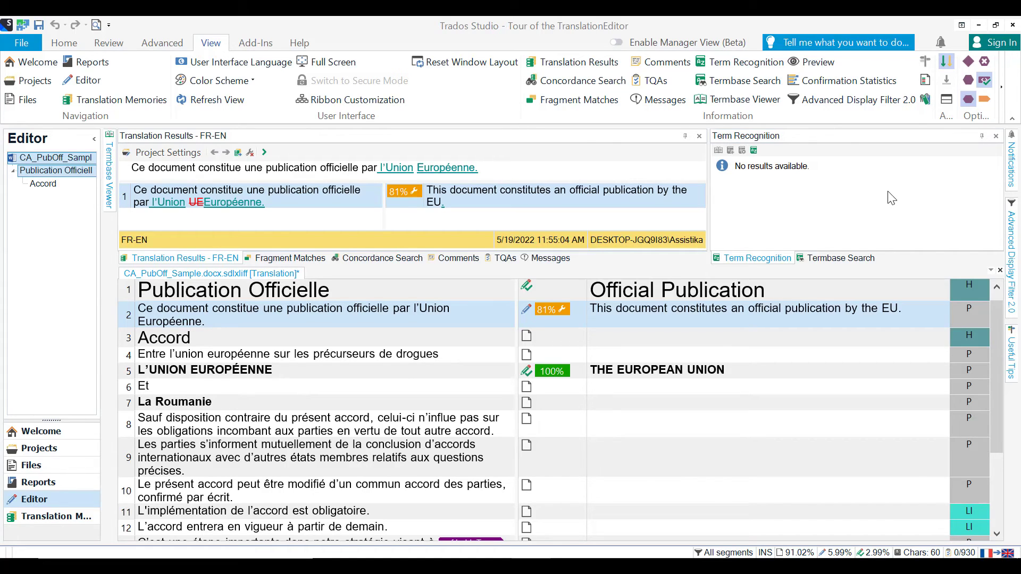
Step: Inspect the ribbon customization options and close them without making changes
{"action": "left_click", "coordinate": [388, 101]}
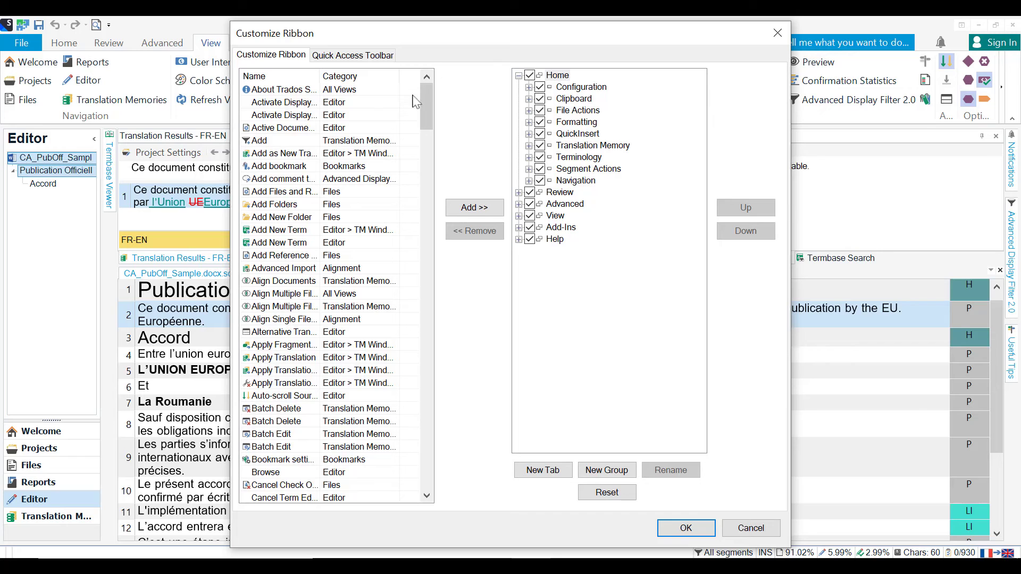
{"action": "left_click", "coordinate": [777, 34]}
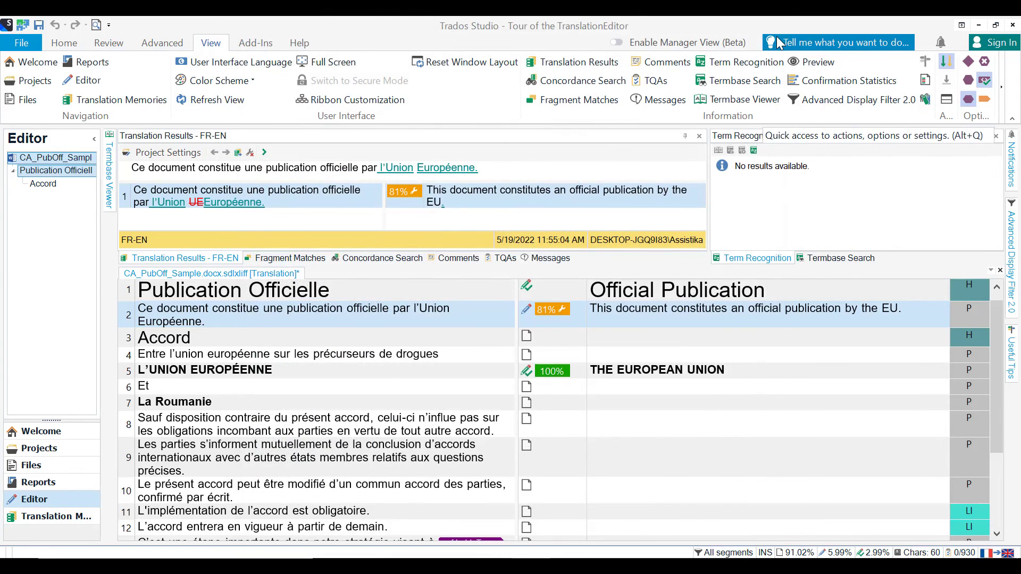
{"action": "left_click", "coordinate": [116, 44]}
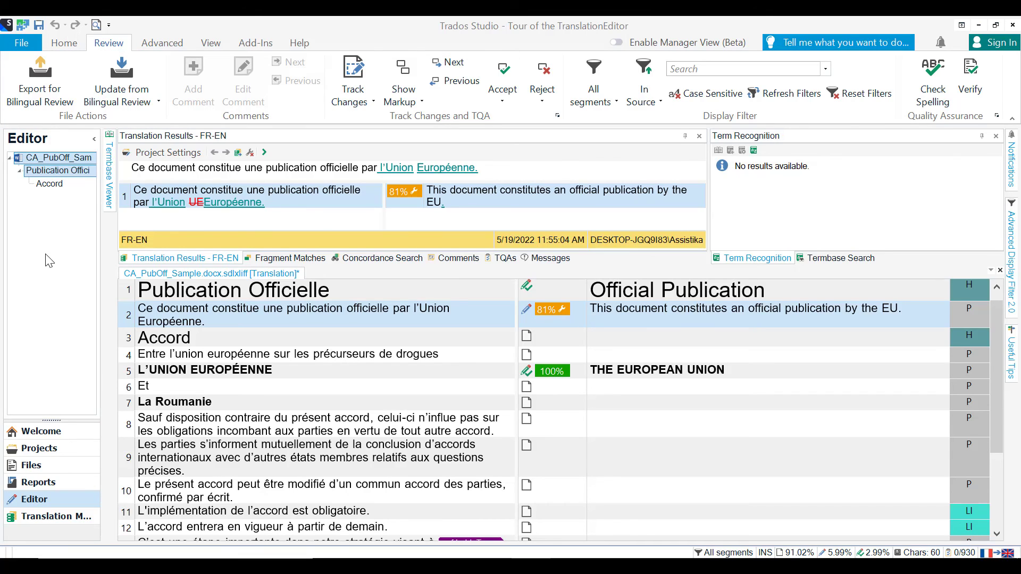
{"action": "left_click", "coordinate": [171, 46]}
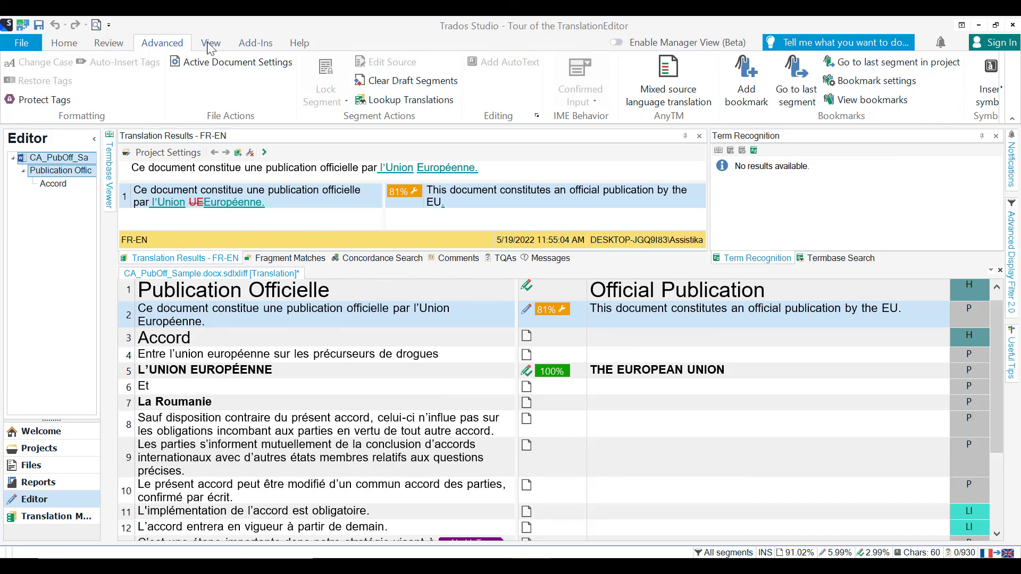
{"action": "left_click", "coordinate": [273, 48]}
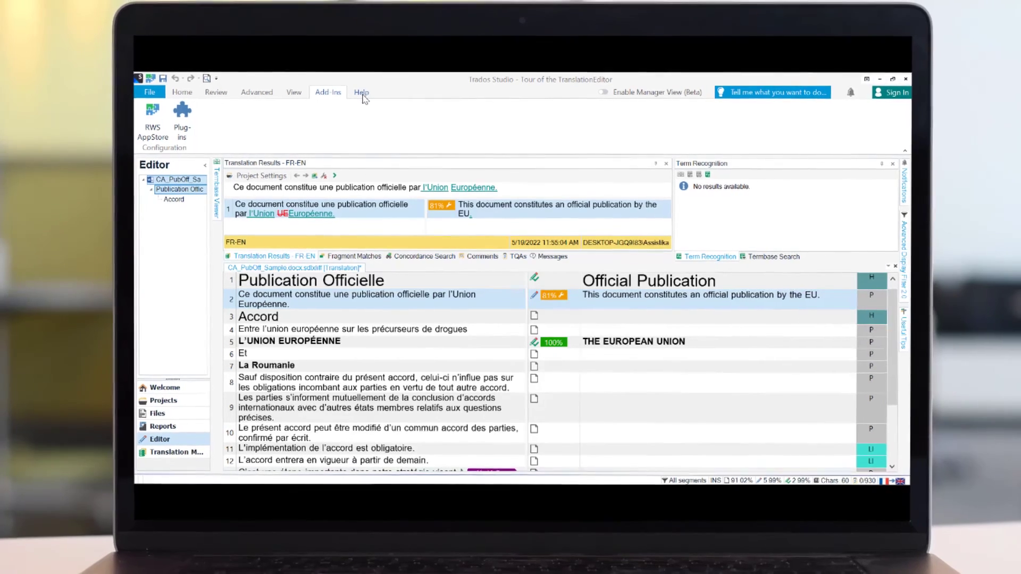
{"action": "left_click", "coordinate": [362, 94]}
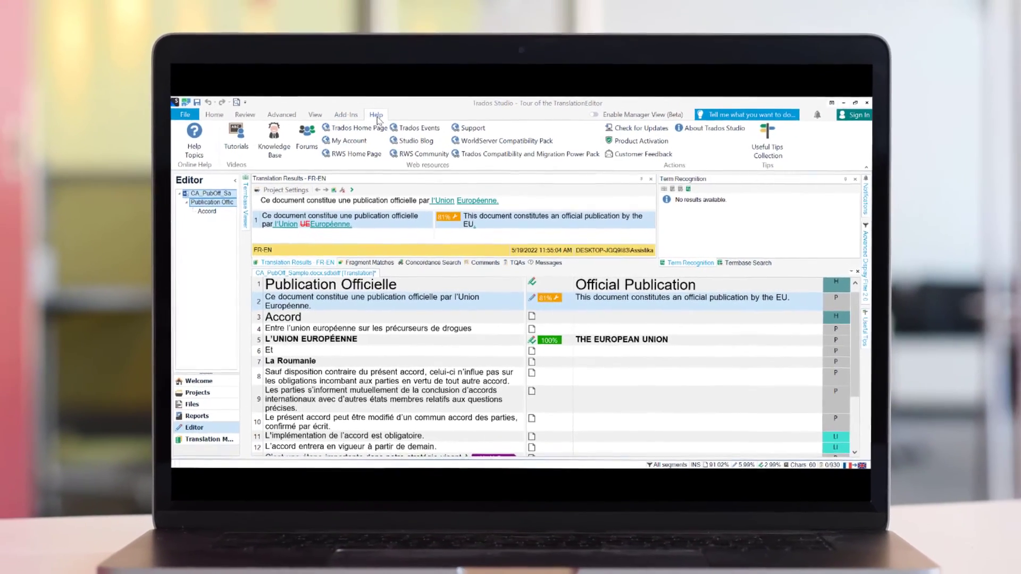